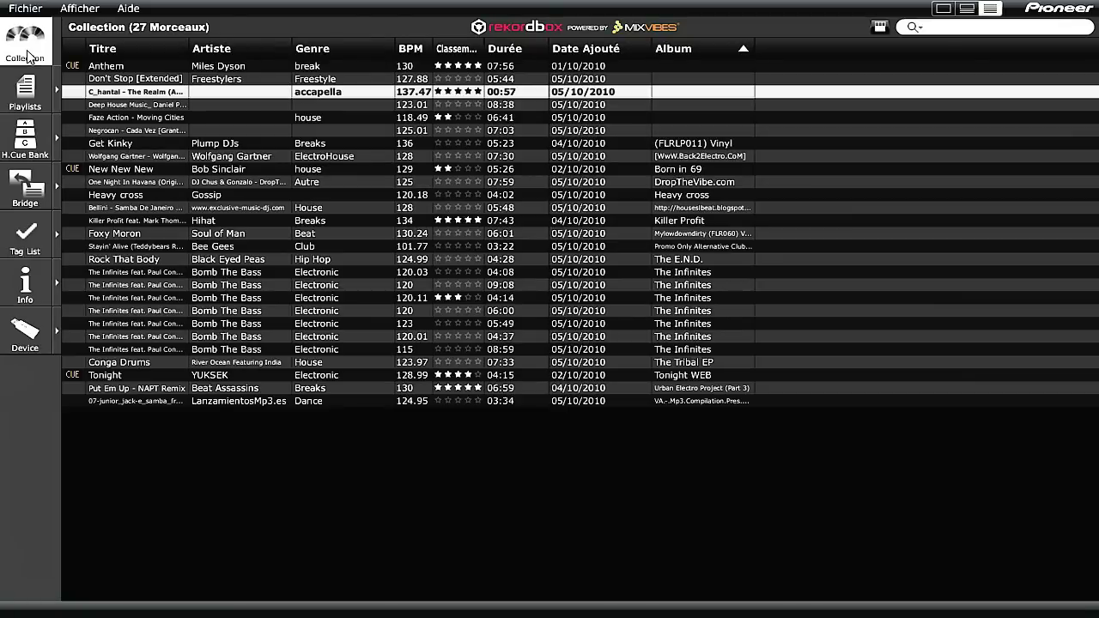
# - Show the playlists beside the collection and open the "test tuto 14" playlist
pyautogui.click(28, 57)
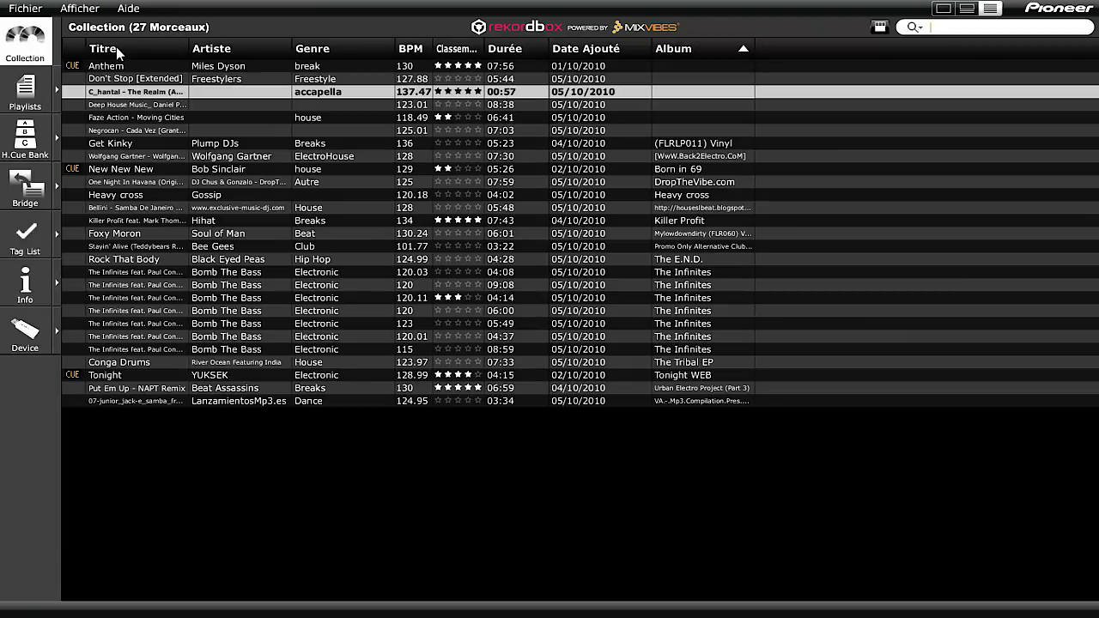
pyautogui.click(55, 89)
pyautogui.click(357, 72)
pyautogui.click(357, 72)
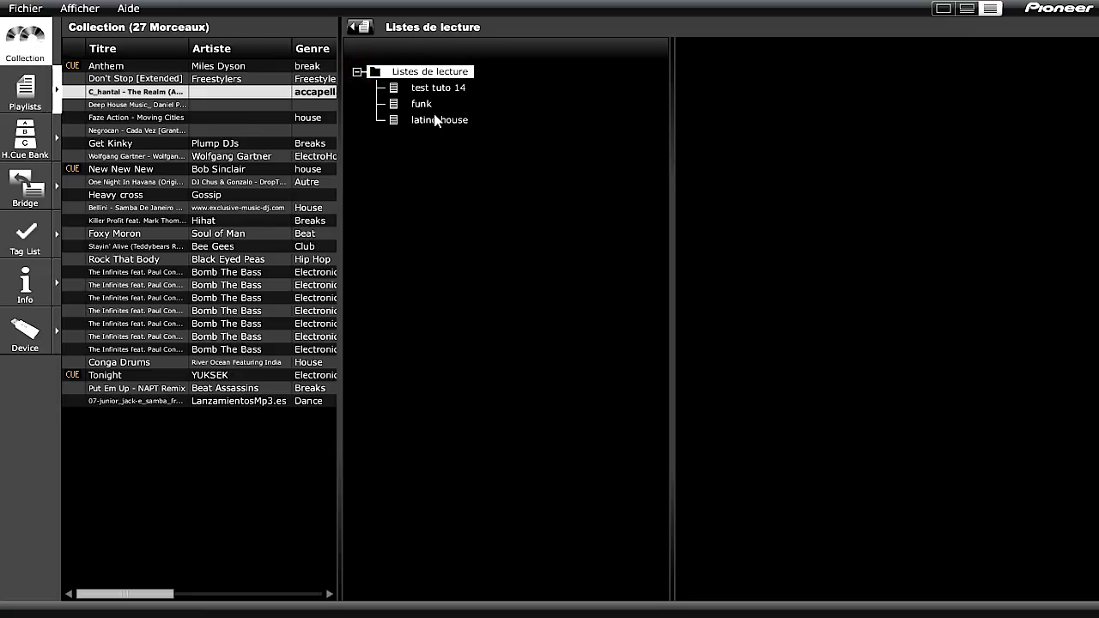
pyautogui.click(431, 89)
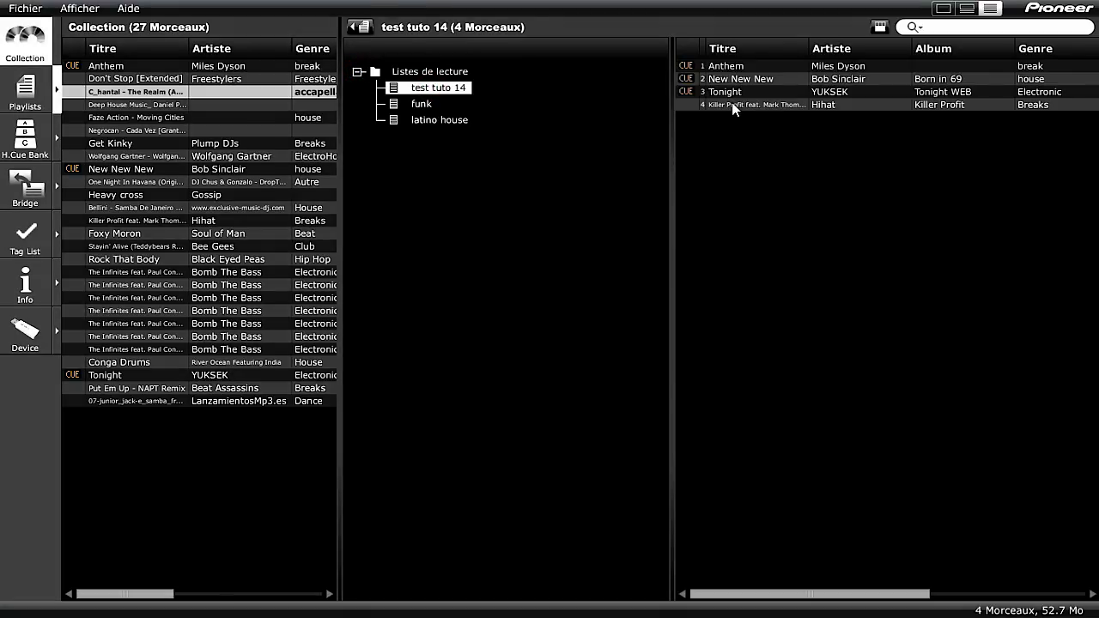
# - Create a new playlist named "tuto playlist 1" under Listes de lecture
pyautogui.click(416, 70)
pyautogui.rightClick(417, 70)
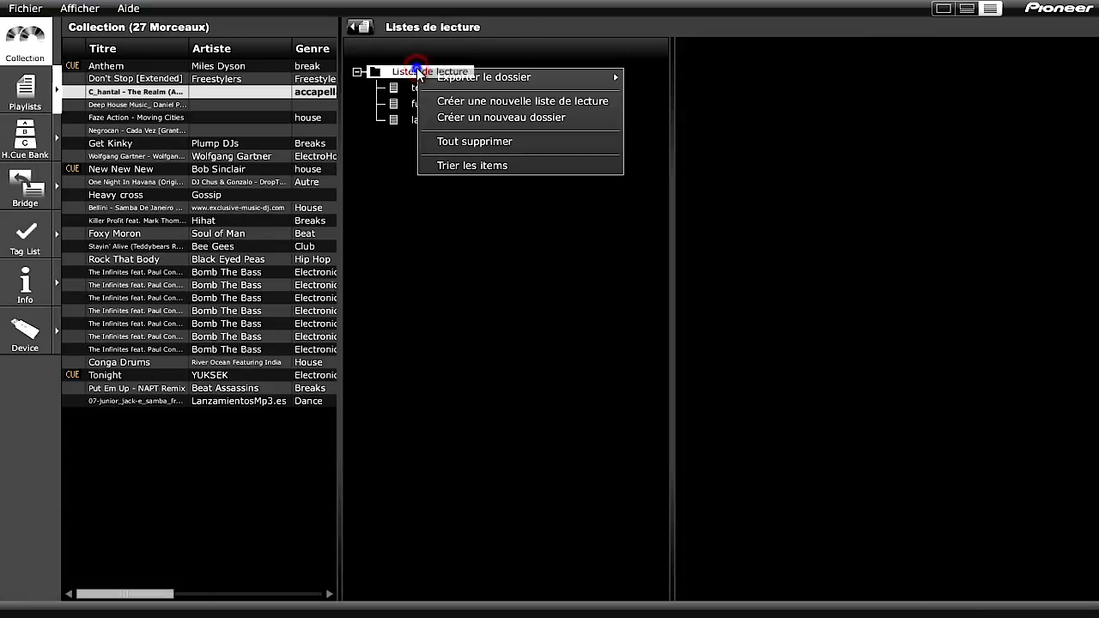
pyautogui.click(465, 101)
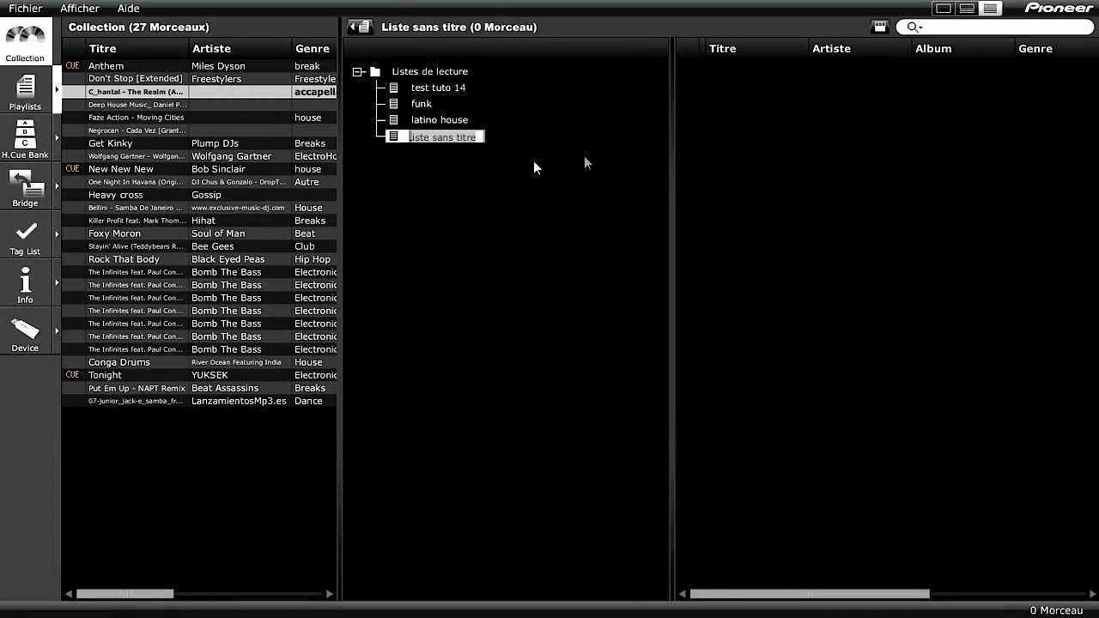
pyautogui.write('tuto')
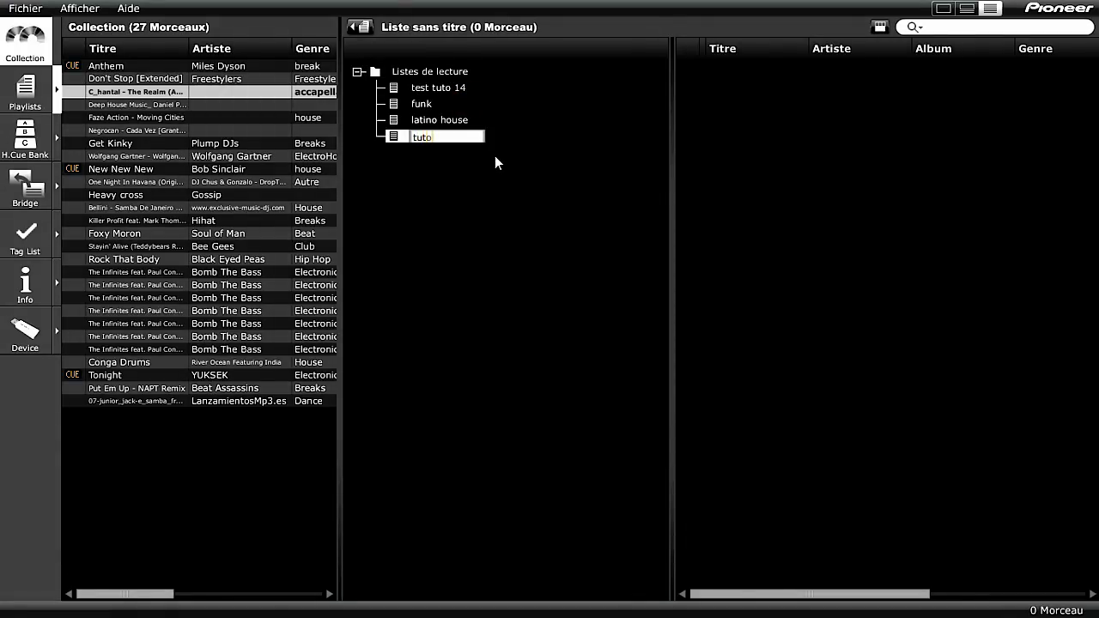
pyautogui.write(' playlis')
pyautogui.click(476, 175)
# - Create a new folder named "tuto playlist 2" under Listes de lecture
pyautogui.click(404, 74)
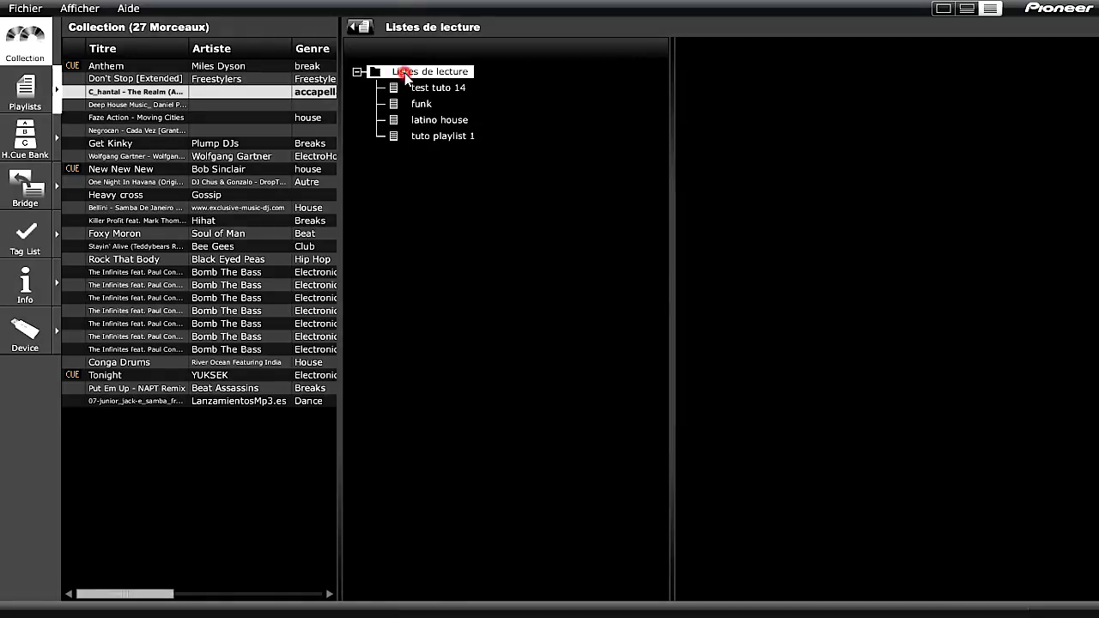
pyautogui.rightClick(405, 73)
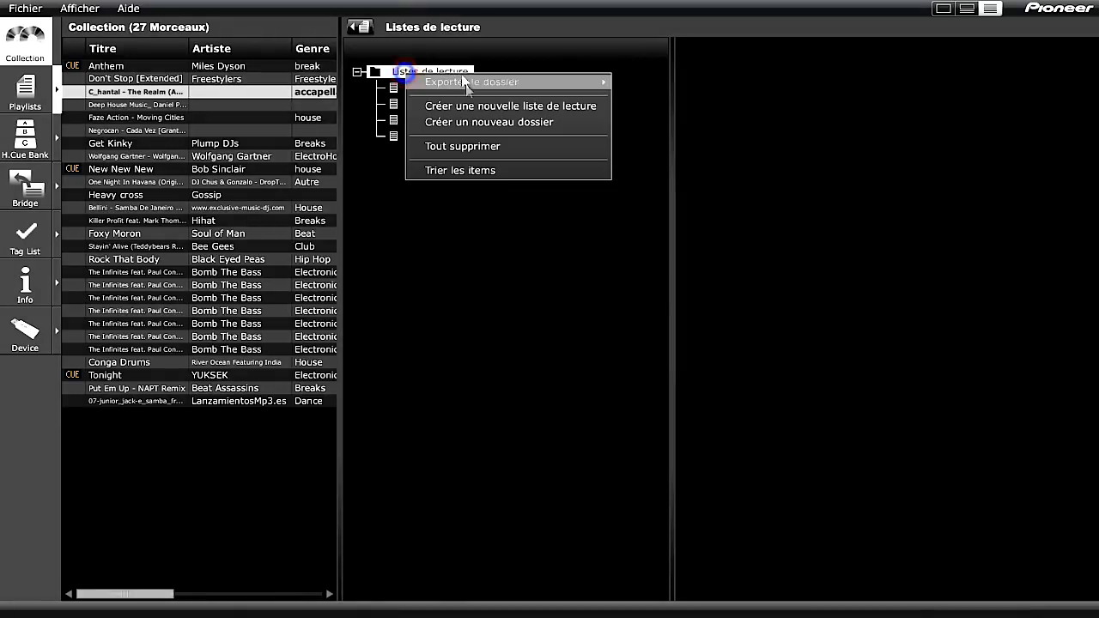
pyautogui.click(466, 125)
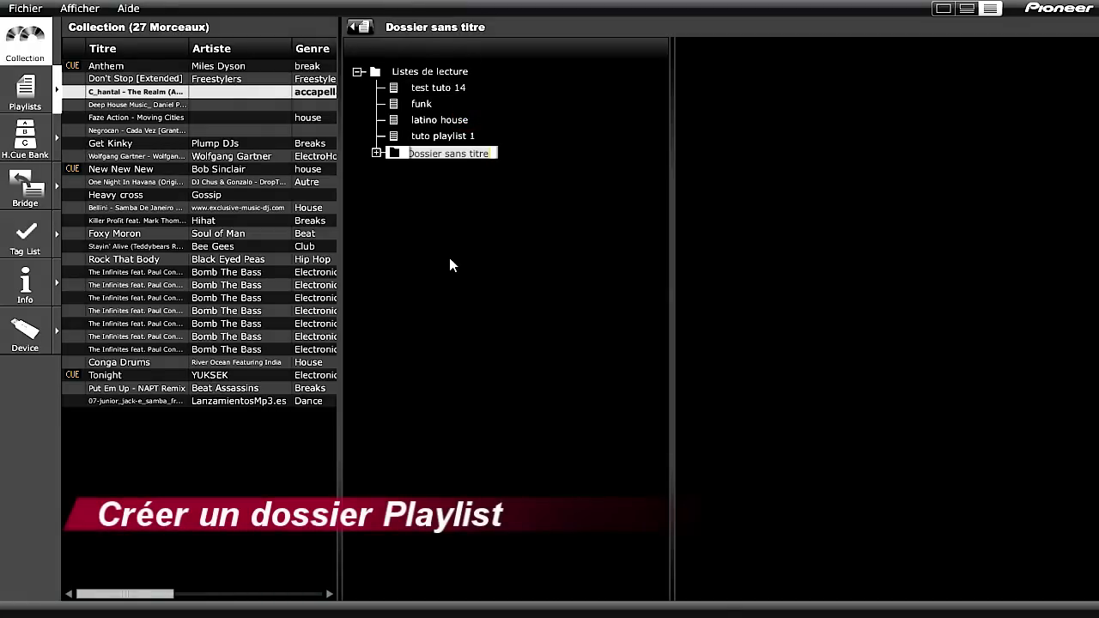
pyautogui.write('tuto playlist')
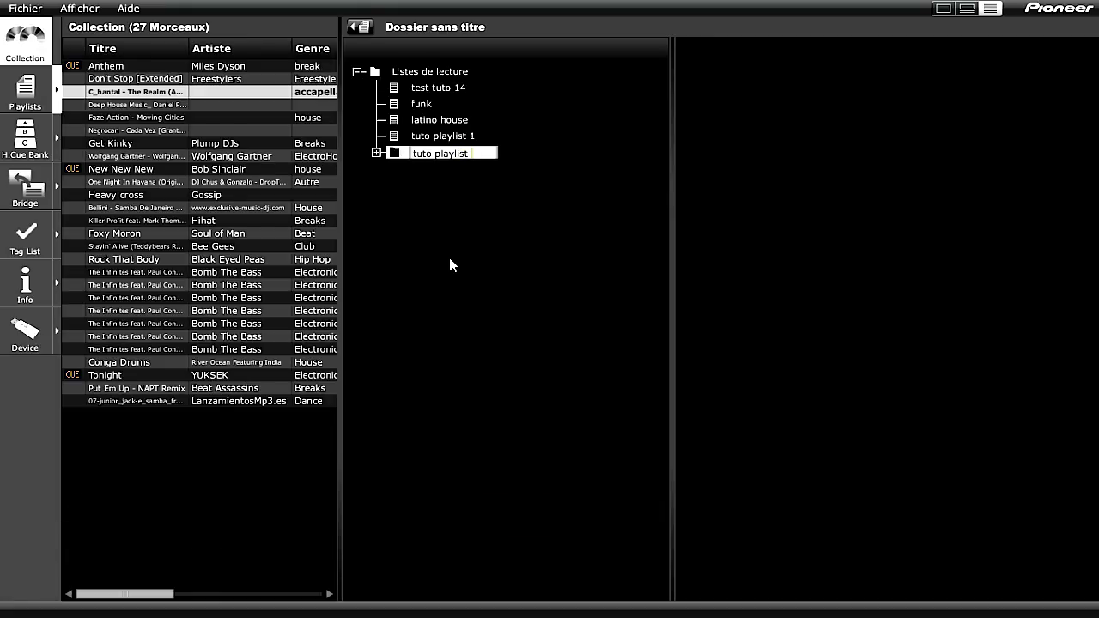
pyautogui.write(' 2')
pyautogui.press('Return')
# - Create a playlist named "tuto playlist 3" inside the "tuto playlist 2" folder and collapse that folder
pyautogui.rightClick(395, 153)
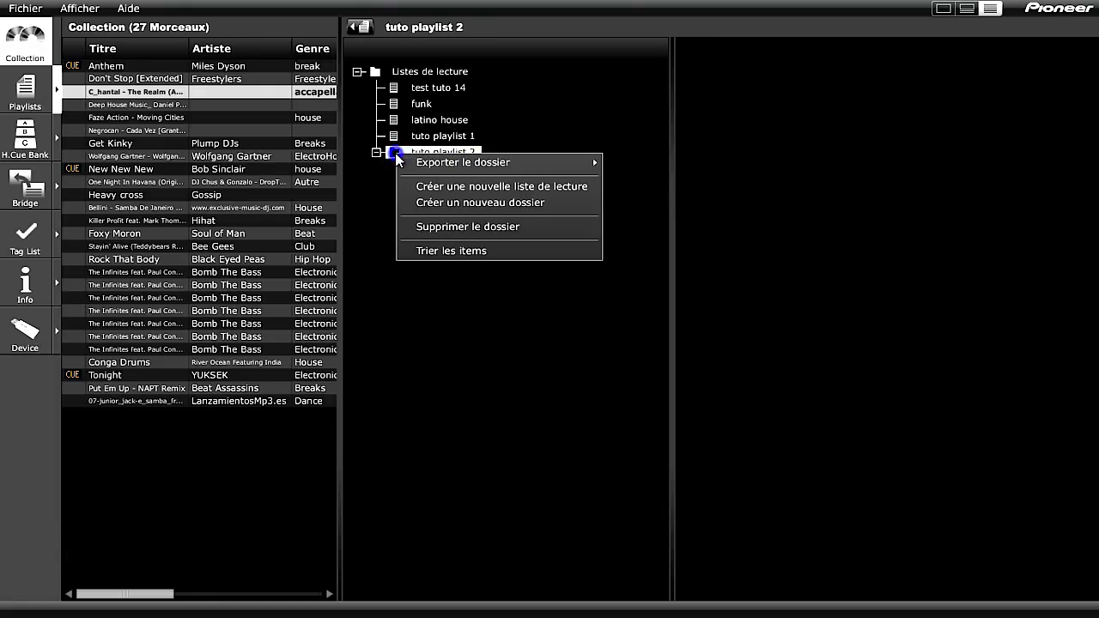
pyautogui.click(441, 185)
pyautogui.write('tuto play')
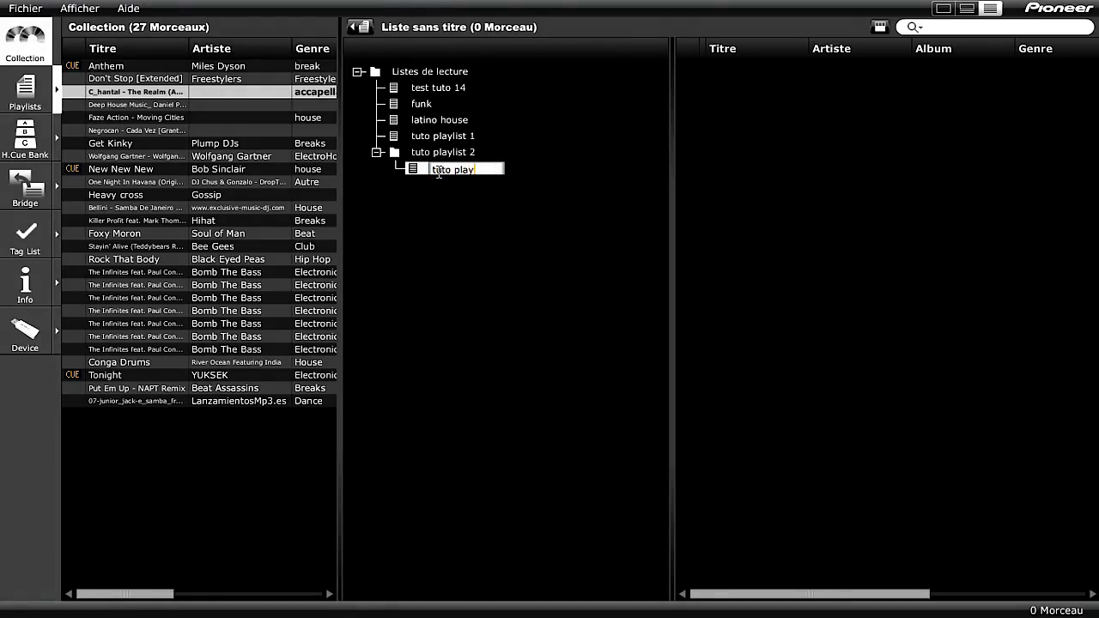
pyautogui.write('list 3')
pyautogui.press('Return')
pyautogui.click(377, 153)
# - Open "tuto playlist 1" and add the collection tracks "Anthem" and "New New New" to it
pyautogui.click(442, 137)
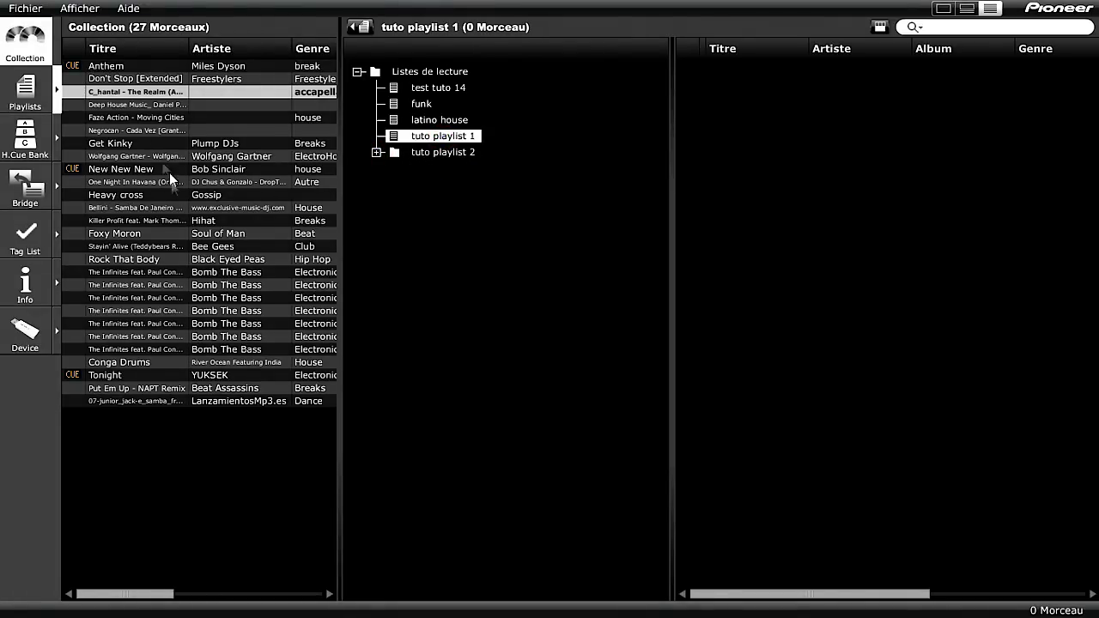
pyautogui.click(125, 69)
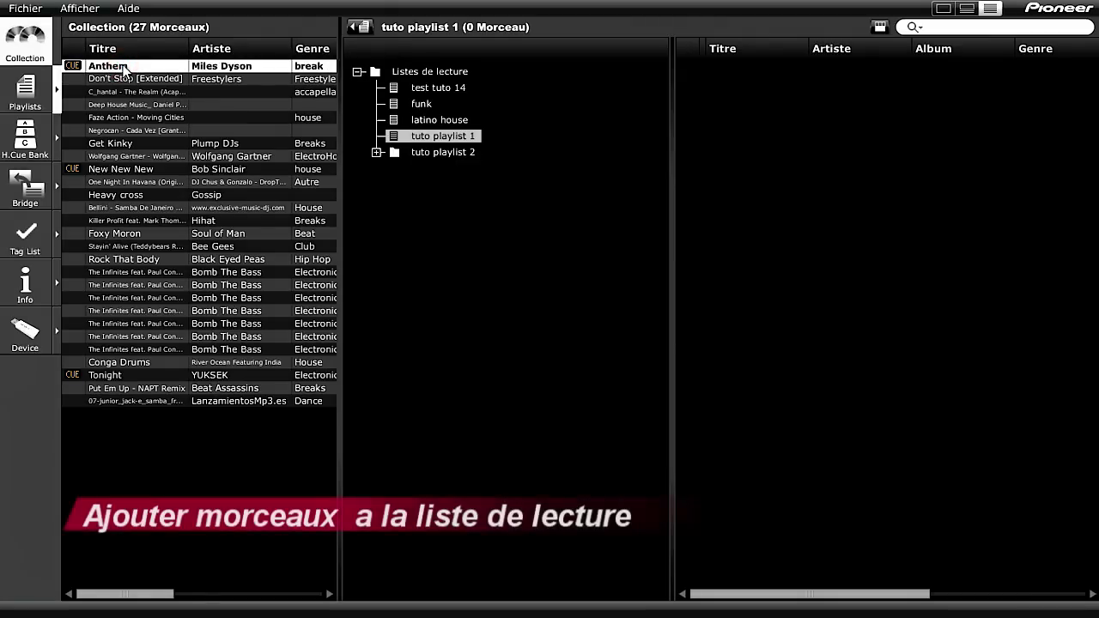
pyautogui.keyDown('ctrl'); pyautogui.click(98, 170); pyautogui.keyUp('ctrl')
pyautogui.rightClick(98, 170)
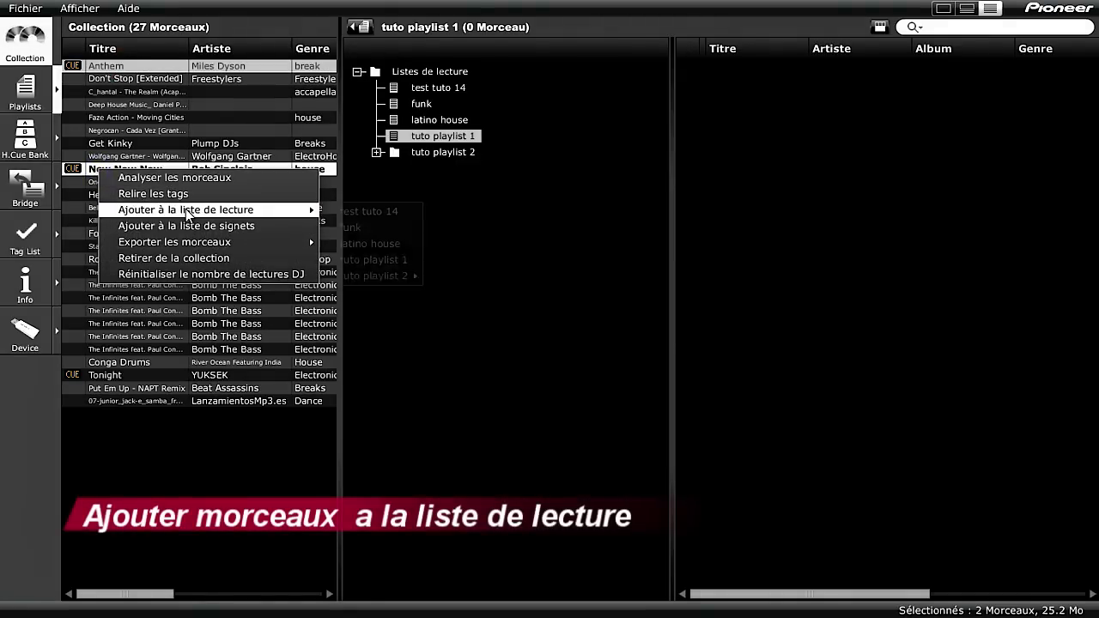
pyautogui.moveTo(187, 211)
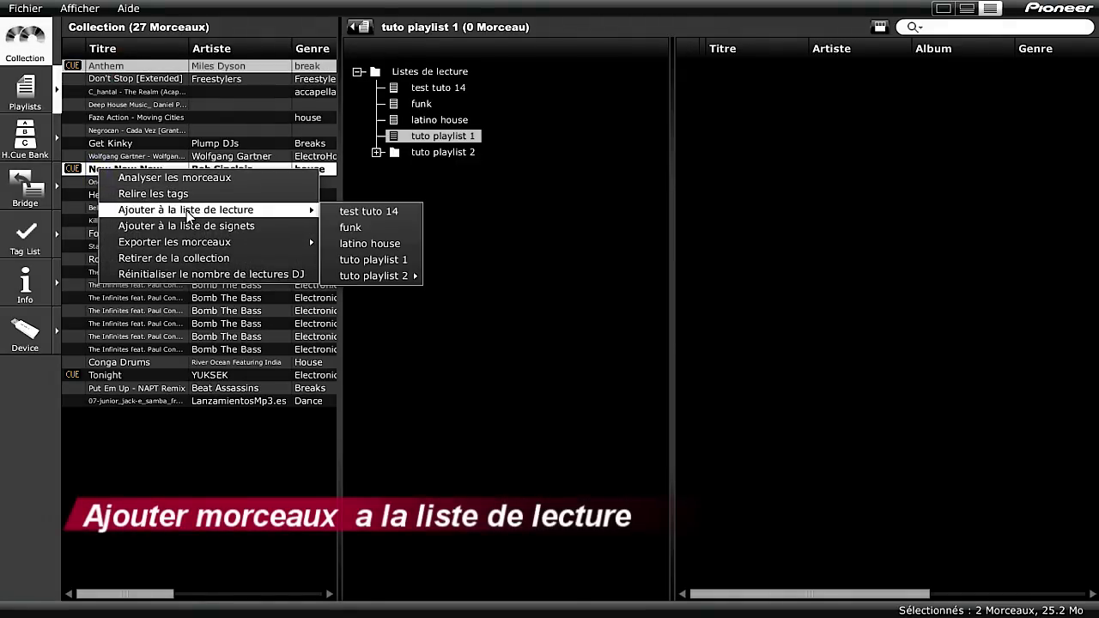
pyautogui.click(393, 260)
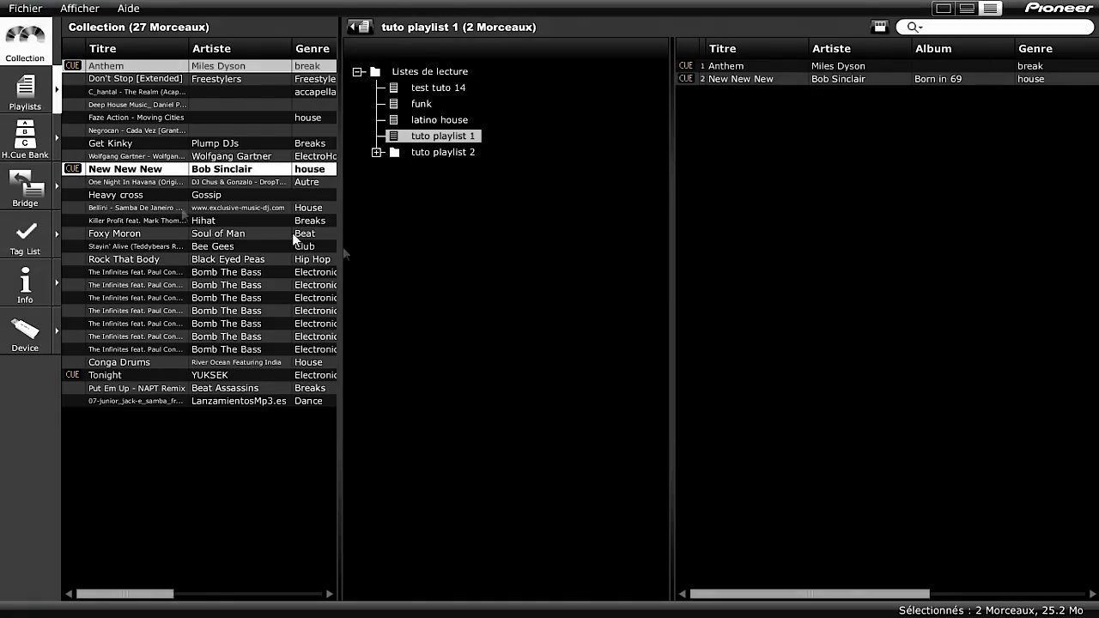
# - Add the collection tracks "Foxy Moron" and "Rock That Body" to "tuto playlist 3" in the "tuto playlist 2" folder
pyautogui.click(125, 233)
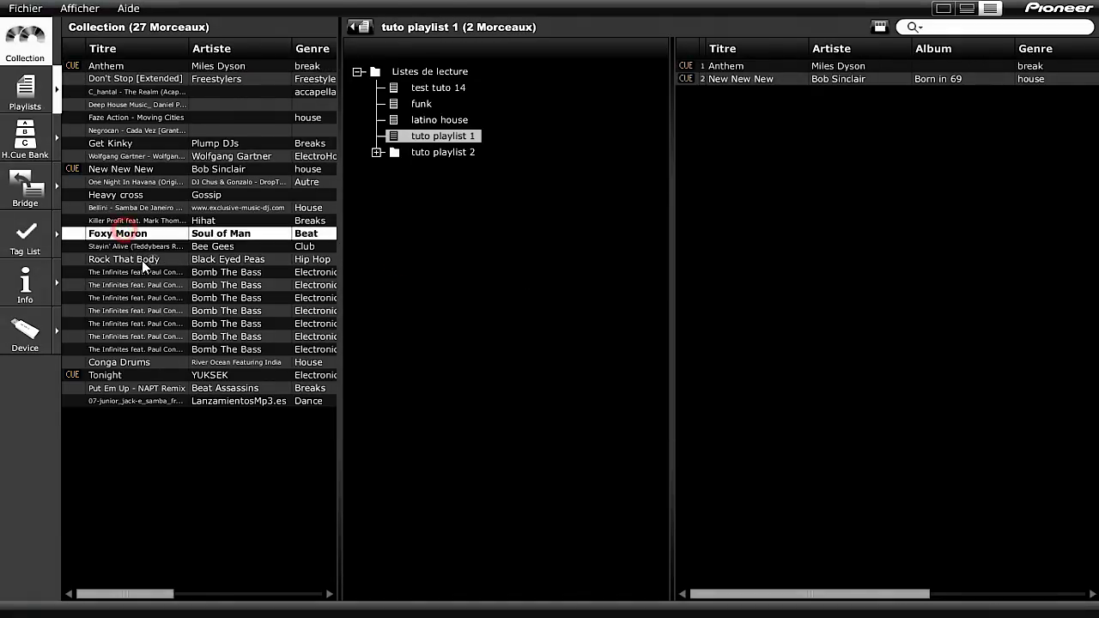
pyautogui.keyDown('ctrl'); pyautogui.click(142, 260); pyautogui.keyUp('ctrl')
pyautogui.rightClick(143, 258)
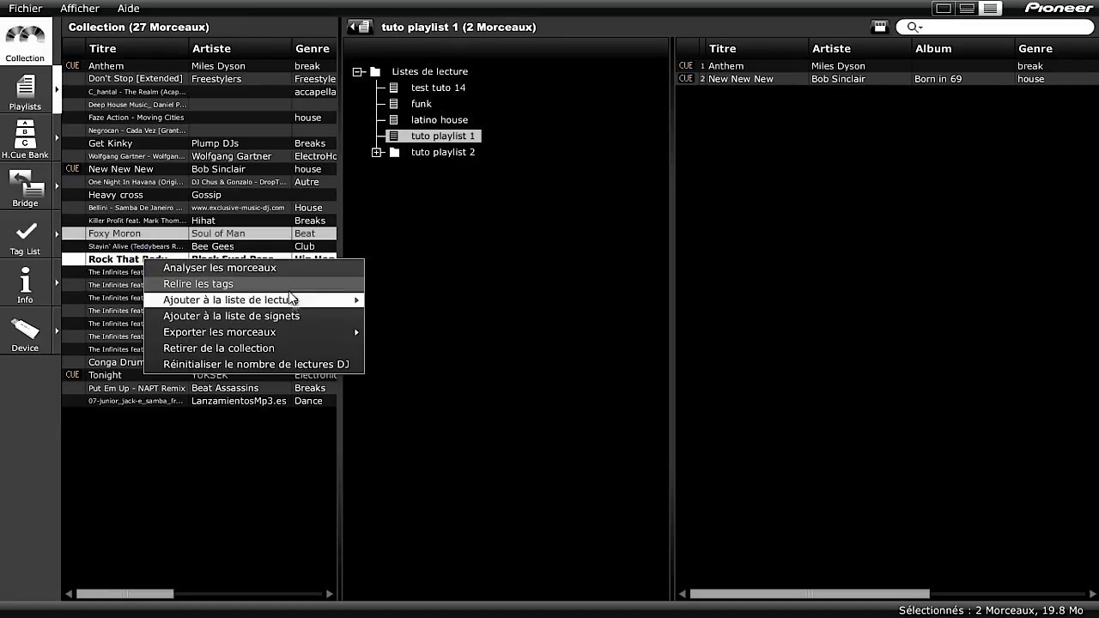
pyautogui.moveTo(296, 303)
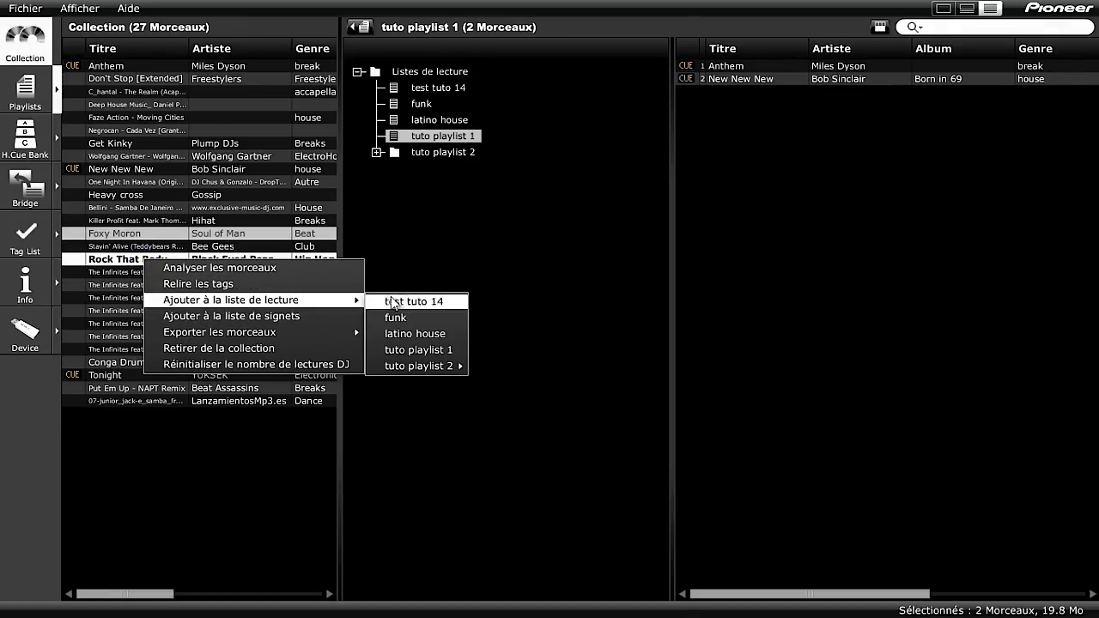
pyautogui.moveTo(425, 364)
pyautogui.click(518, 364)
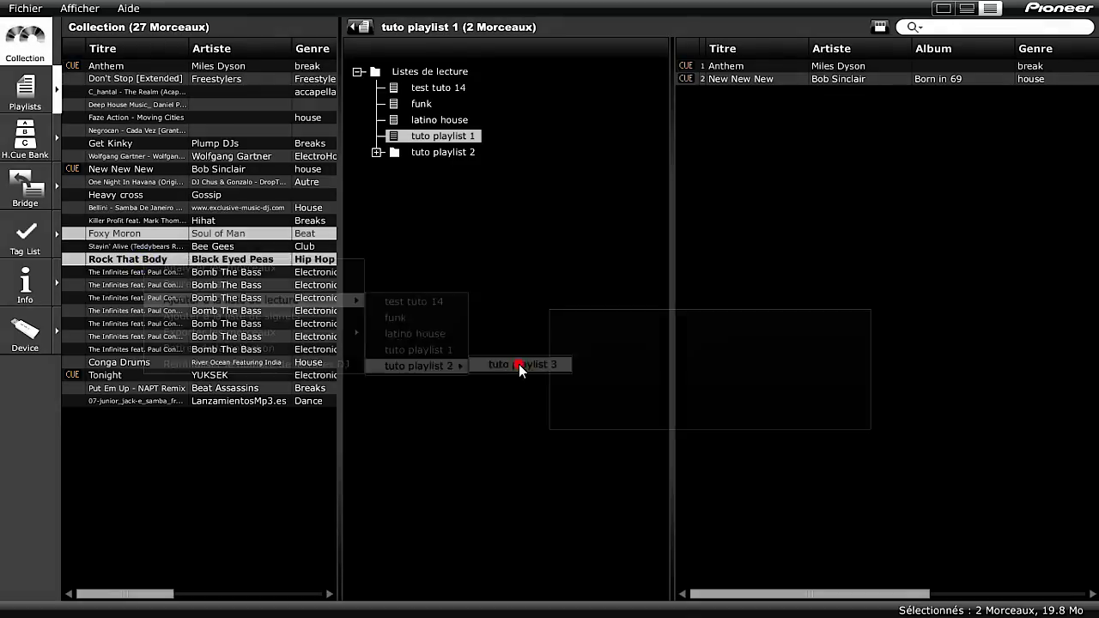
# - Add "Get Kinky", "Conga Drums", "Tonight" and the second "The Infinites" track from the collection to "tuto playlist 1"
pyautogui.click(142, 285)
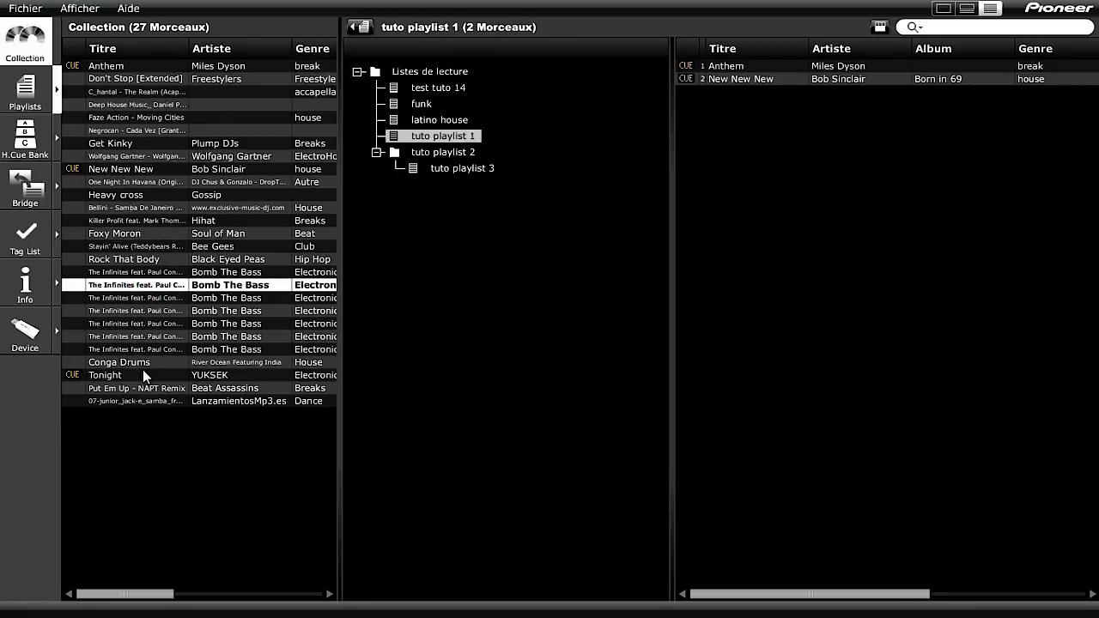
pyautogui.keyDown('ctrl'); pyautogui.click(137, 363); pyautogui.keyUp('ctrl')
pyautogui.keyDown('ctrl'); pyautogui.click(134, 375); pyautogui.keyUp('ctrl')
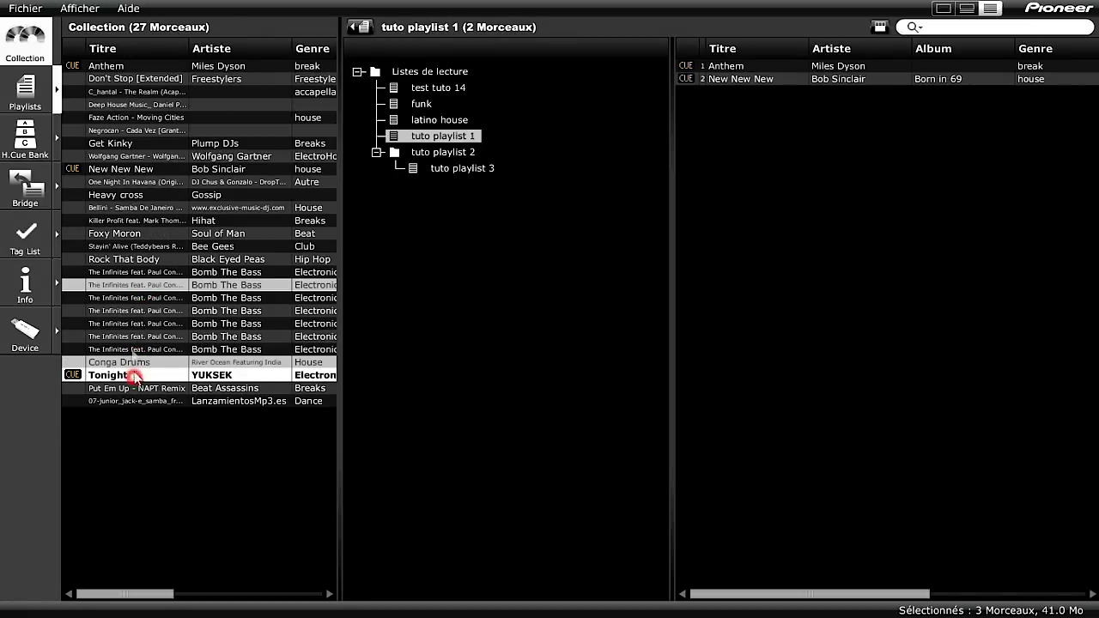
pyautogui.keyDown('ctrl'); pyautogui.click(122, 142); pyautogui.keyUp('ctrl')
pyautogui.moveTo(180, 142); pyautogui.dragTo(816, 159)
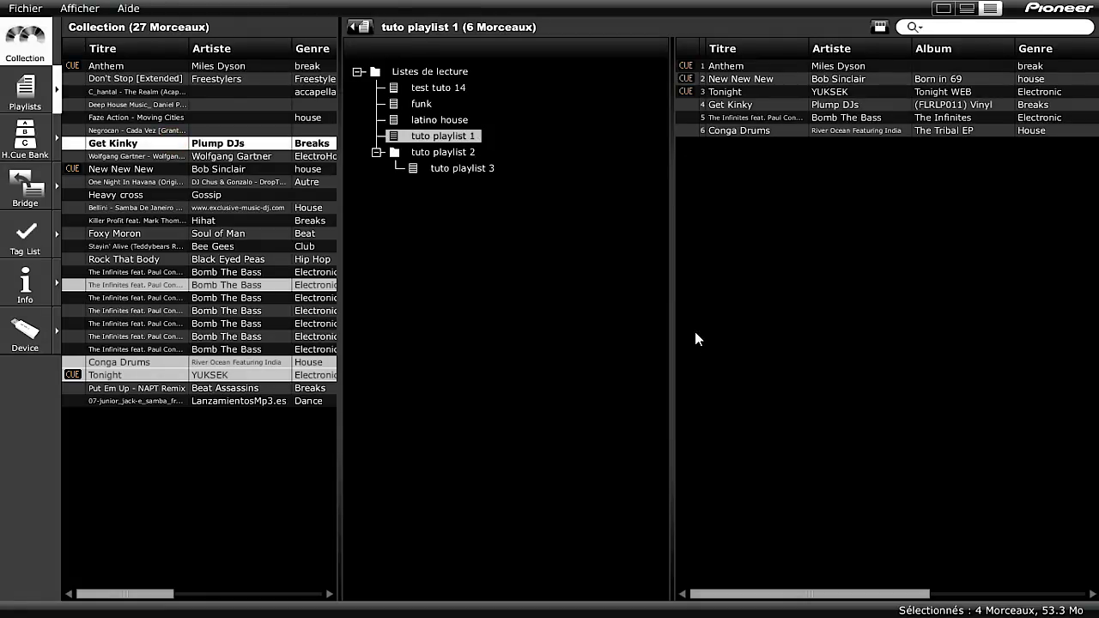
# - Show the iTunes bridge and add "WE WANT THE FUNK" from its funk playlist to "tuto playlist 1"
pyautogui.click(56, 188)
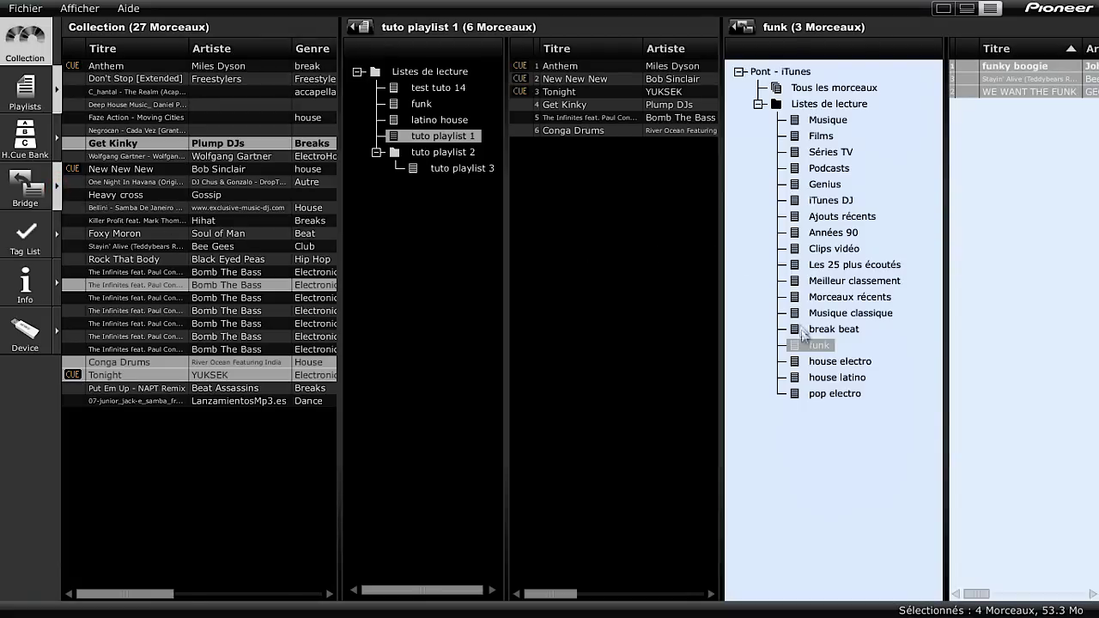
pyautogui.click(996, 92)
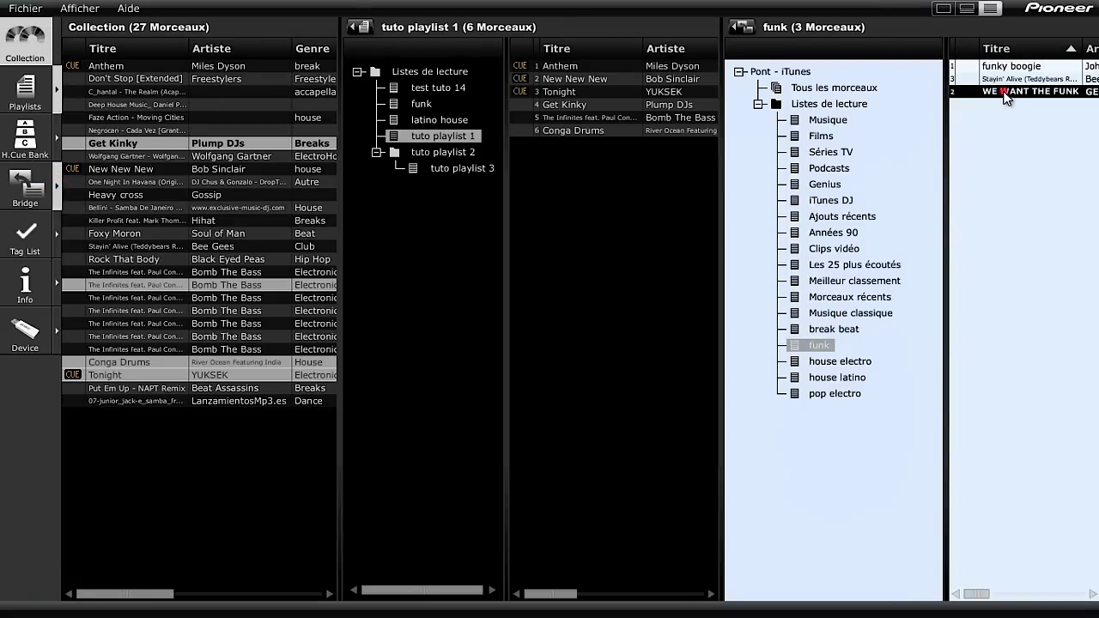
pyautogui.moveTo(1006, 97); pyautogui.dragTo(575, 177)
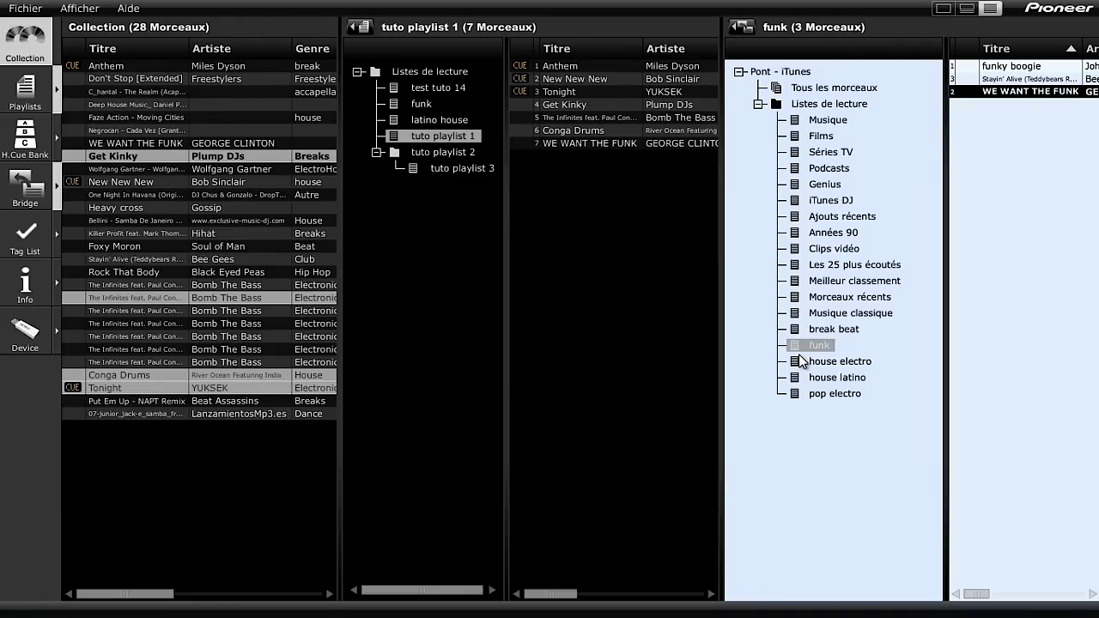
# - Add the "smiley png" picture from the atworks image folder as the illustration of "tuto playlist 1" and check it
pyautogui.rightClick(429, 133)
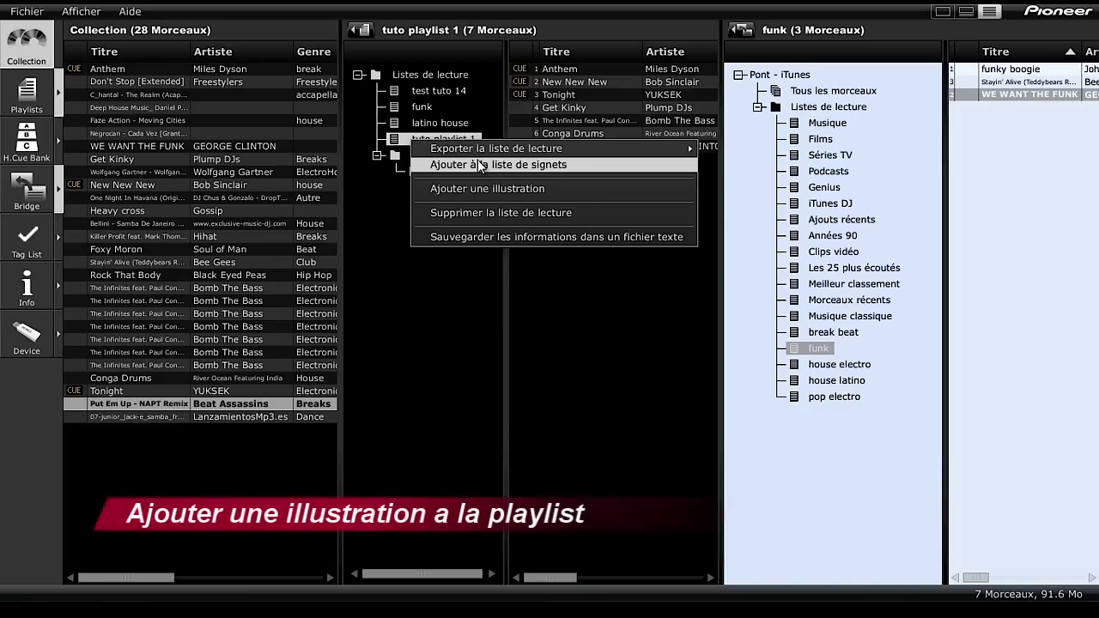
pyautogui.click(480, 189)
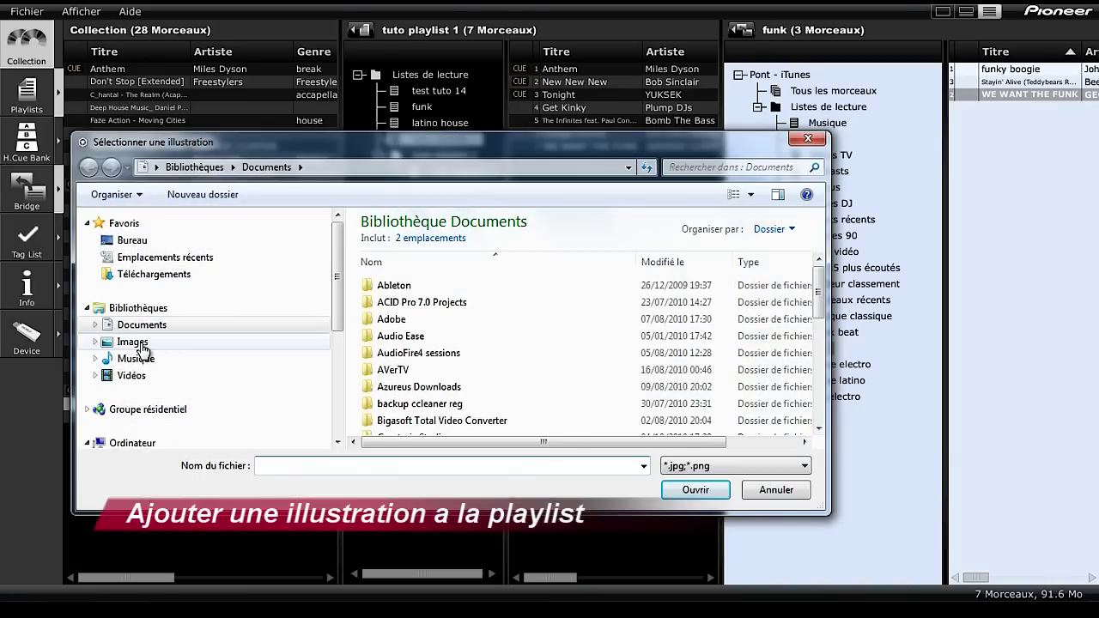
pyautogui.click(140, 343)
pyautogui.doubleClick(415, 302)
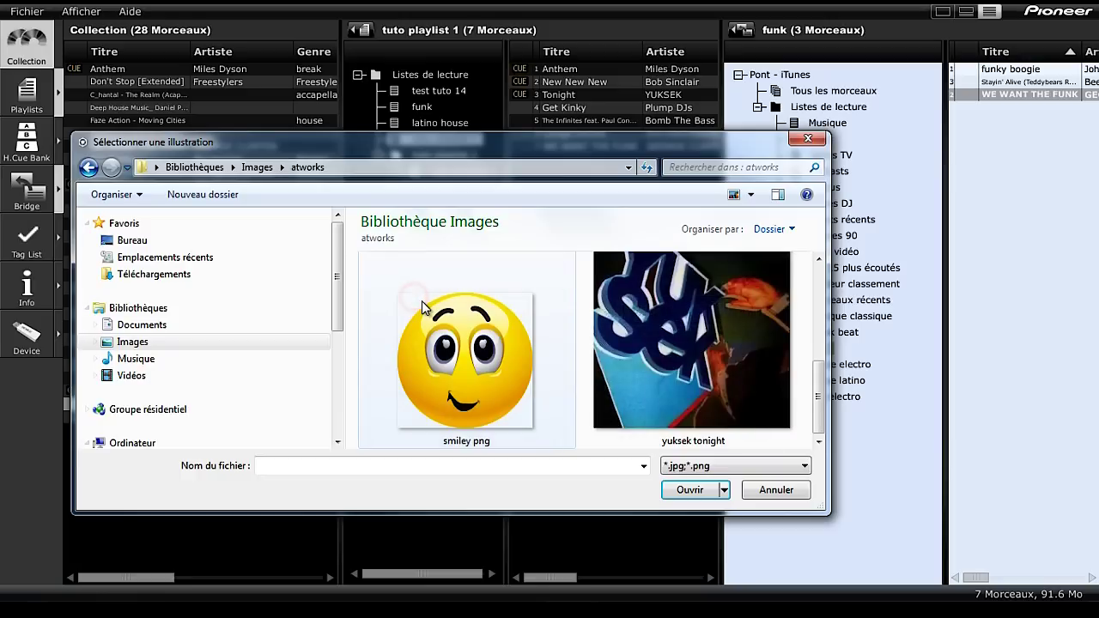
pyautogui.doubleClick(453, 361)
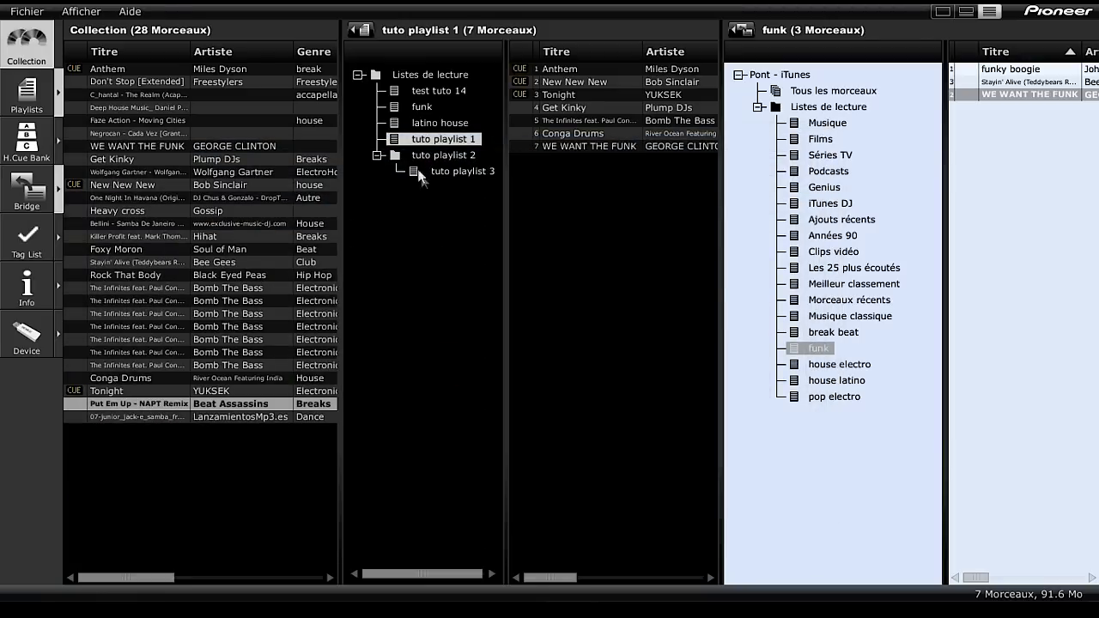
pyautogui.rightClick(393, 142)
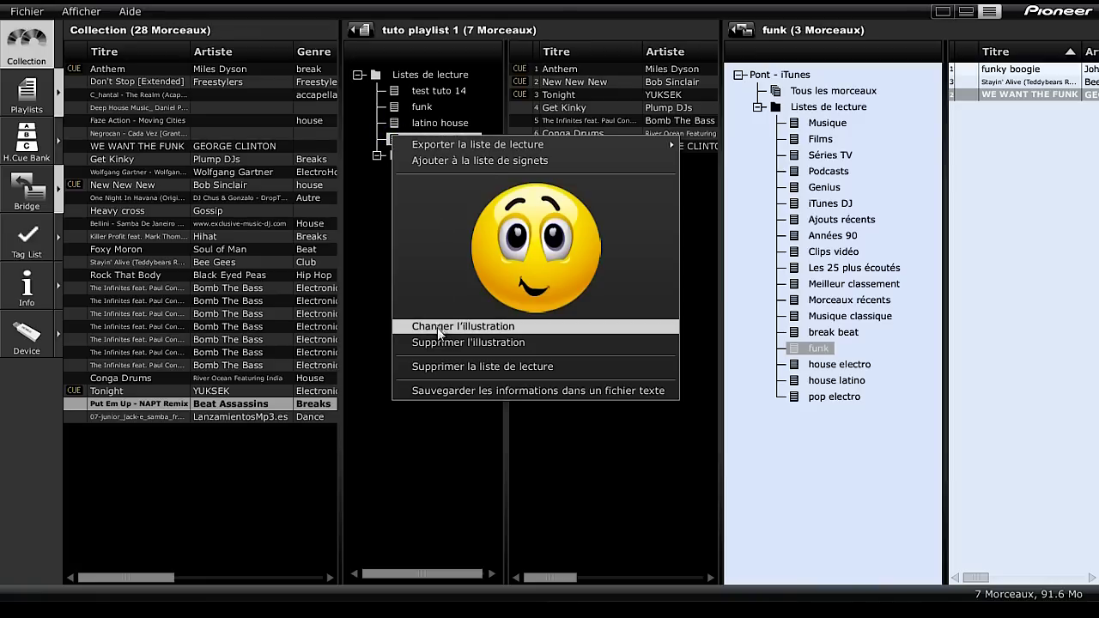
pyautogui.click(438, 422)
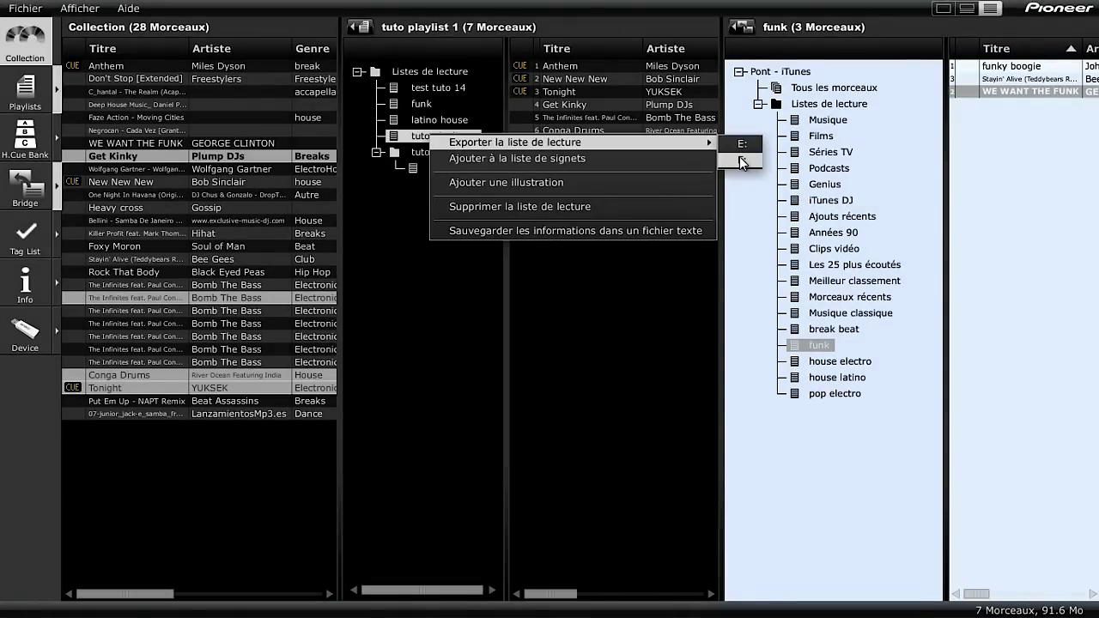
# - Export "tuto playlist 1" to drive F: and show the devices in place of the iTunes bridge
pyautogui.click(742, 161)
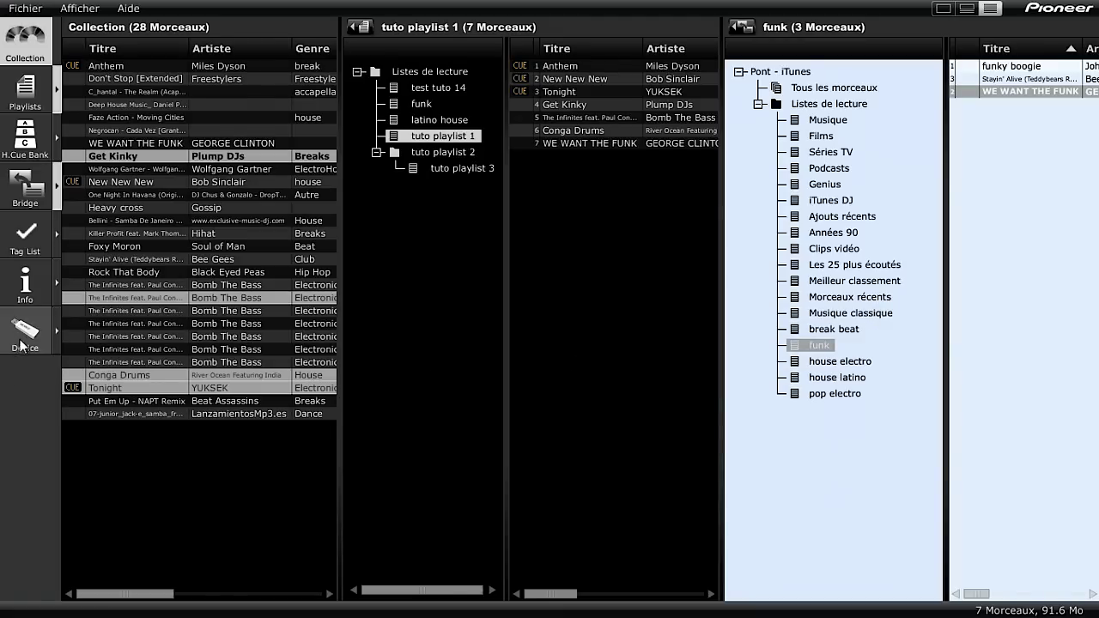
pyautogui.click(55, 189)
pyautogui.click(55, 331)
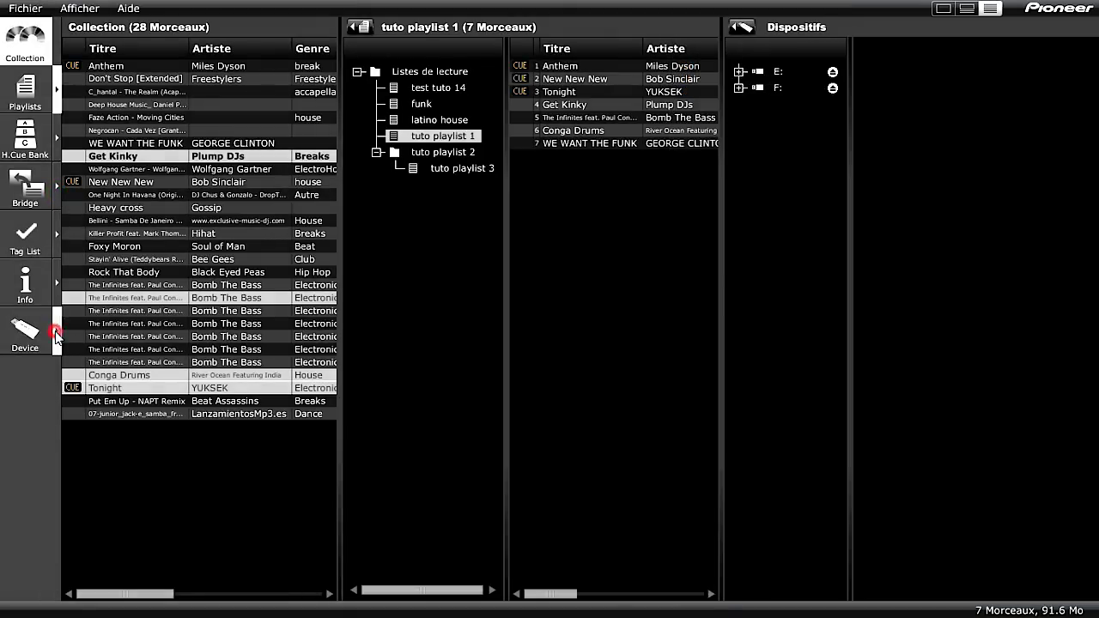
# - Widen the device list and open "tuto playlist 1" among the playlists stored on drive F: to check the exported tracks
pyautogui.moveTo(850, 100); pyautogui.dragTo(911, 104)
pyautogui.click(739, 88)
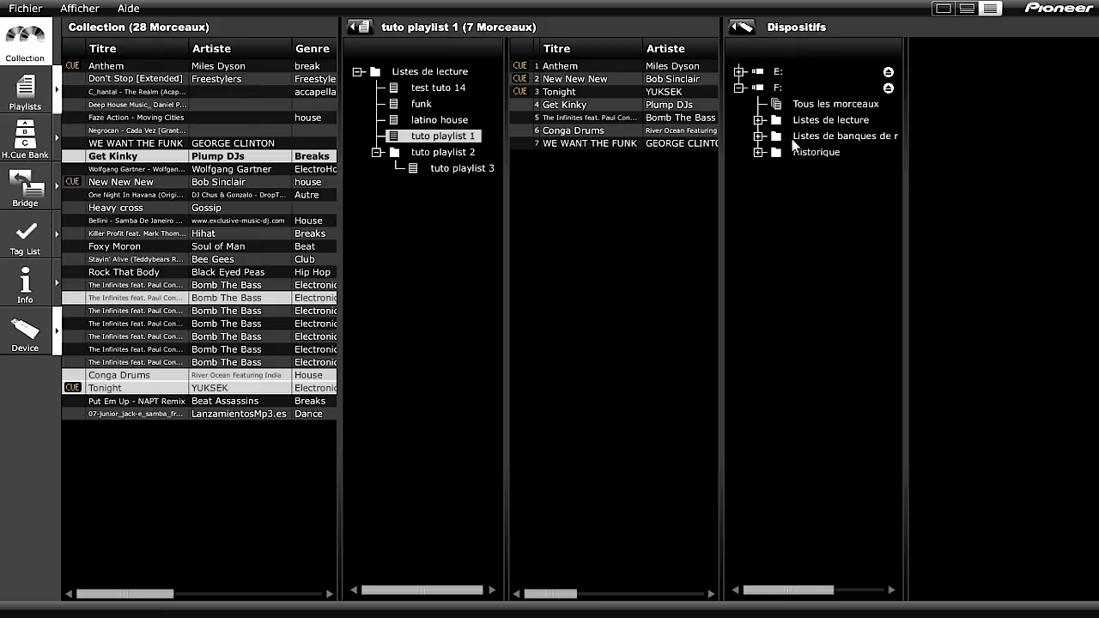
pyautogui.click(759, 120)
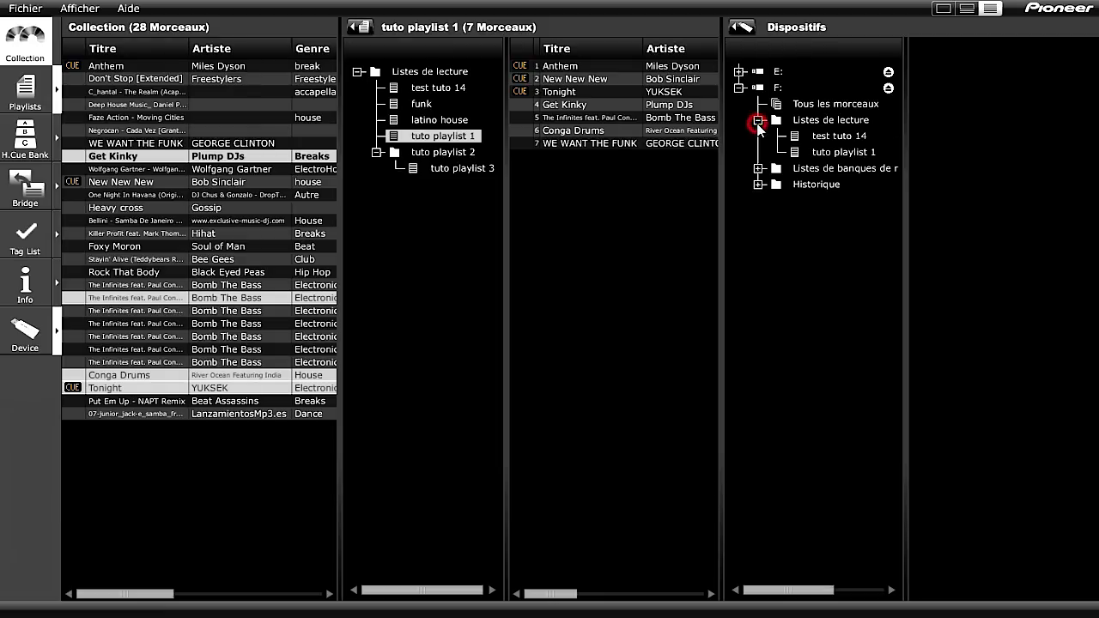
pyautogui.click(834, 155)
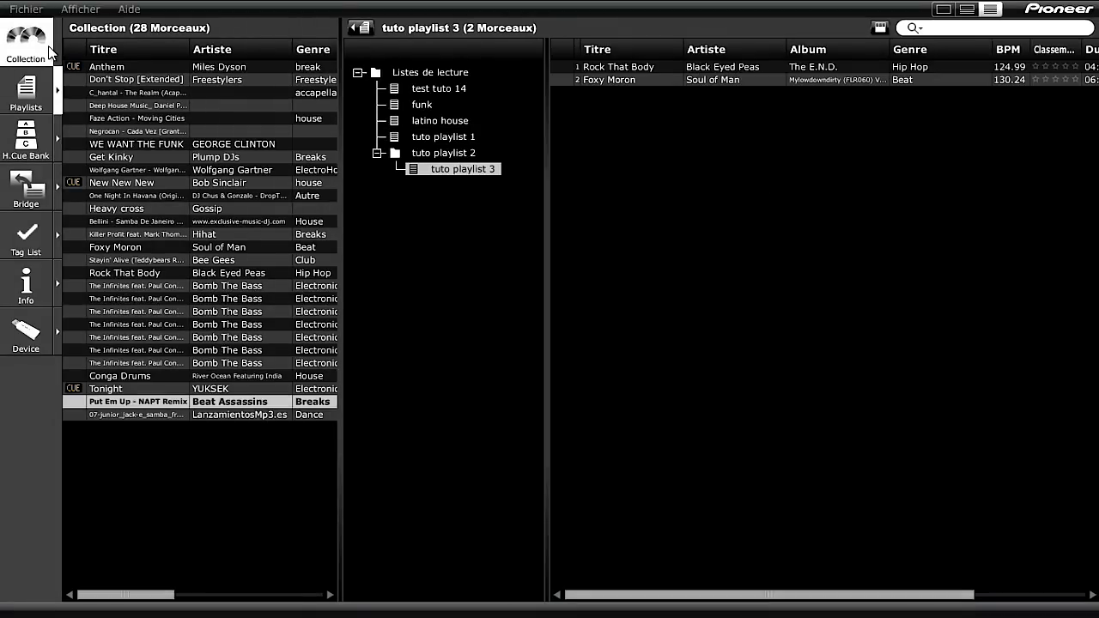
# - Hide the playlists and export the track "Put Em Up - NAPT Remix" from the full collection to drive F:
pyautogui.click(53, 93)
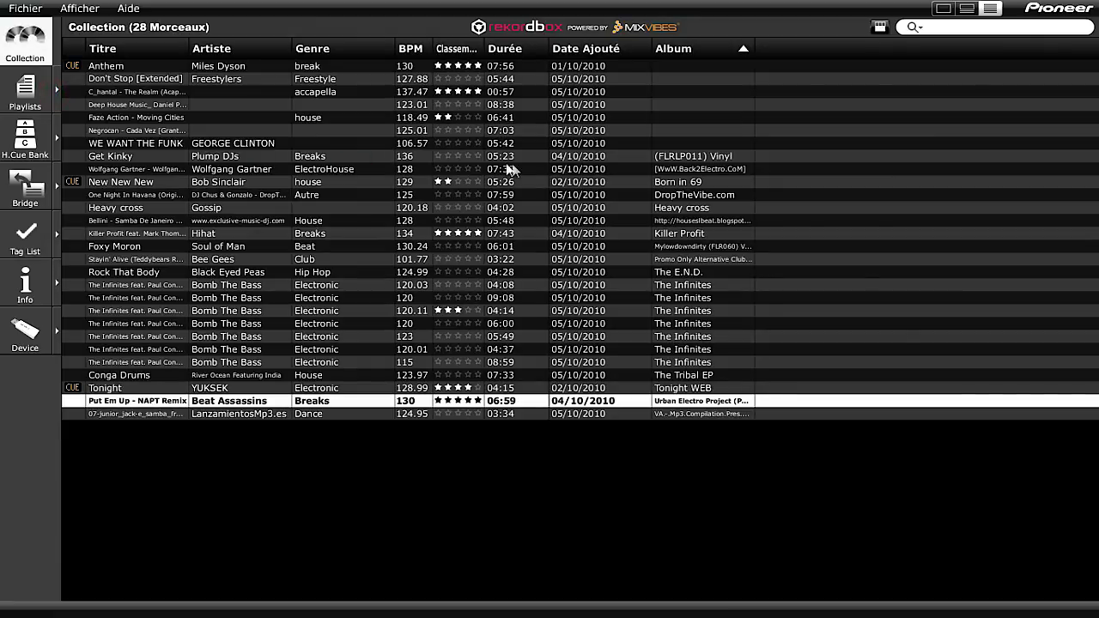
pyautogui.rightClick(126, 401)
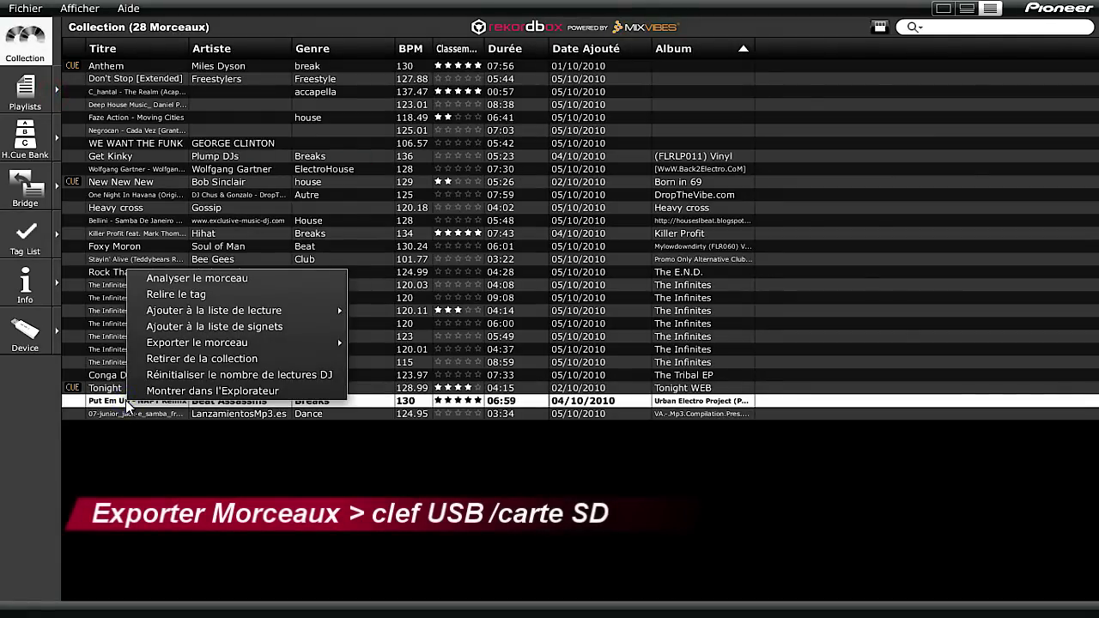
pyautogui.moveTo(215, 345)
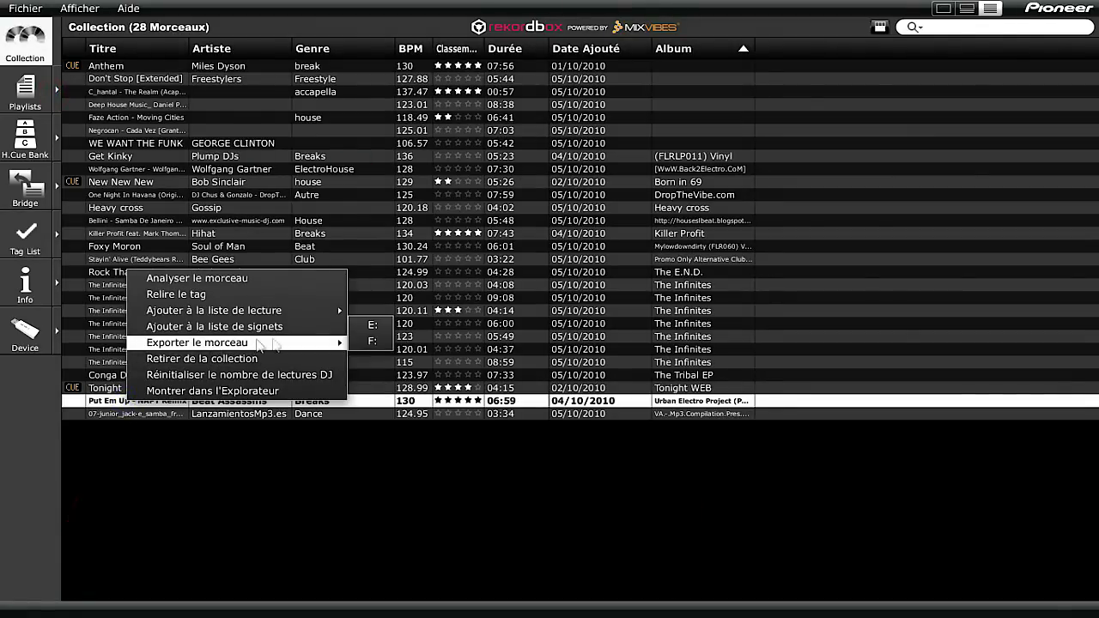
pyautogui.click(382, 342)
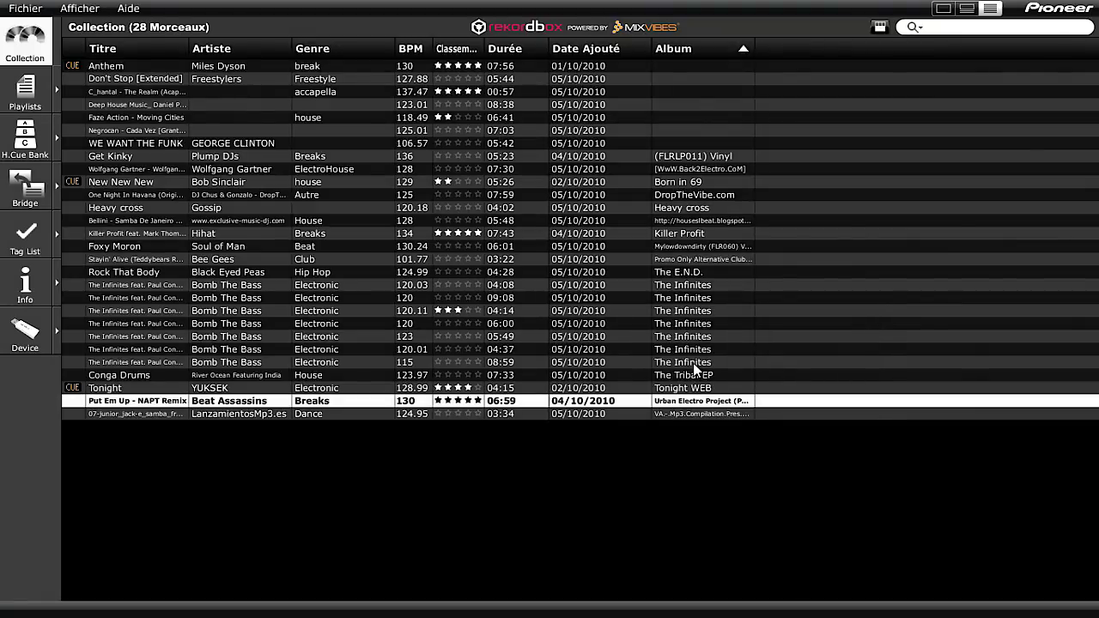
# - Show the devices beside the collection again, then collapse and re-expand drive F: to review its contents
pyautogui.click(60, 339)
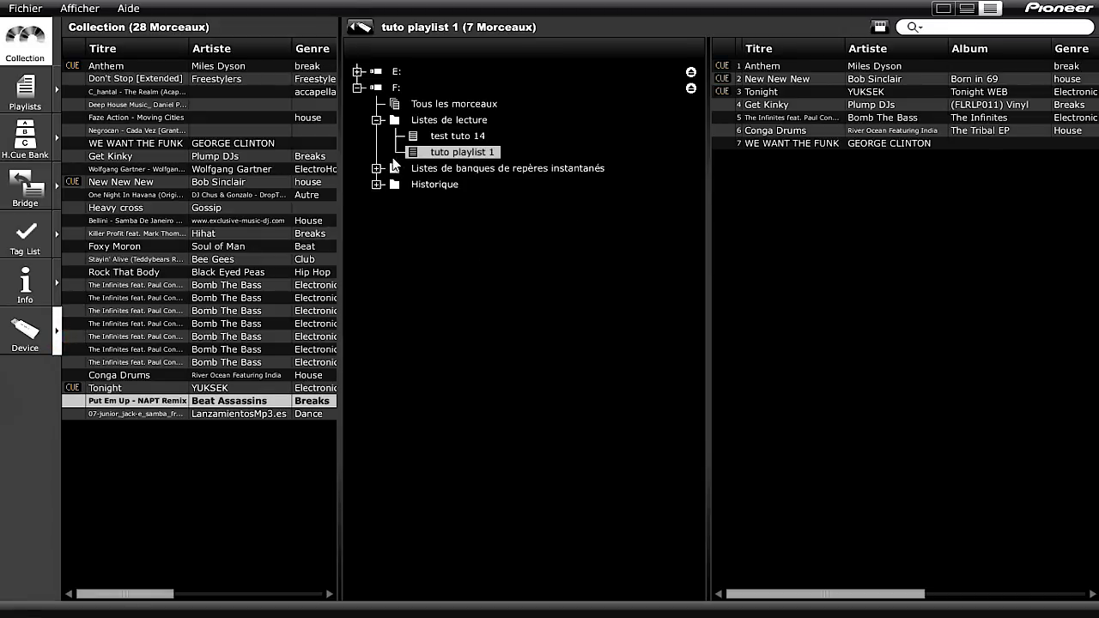
pyautogui.click(358, 88)
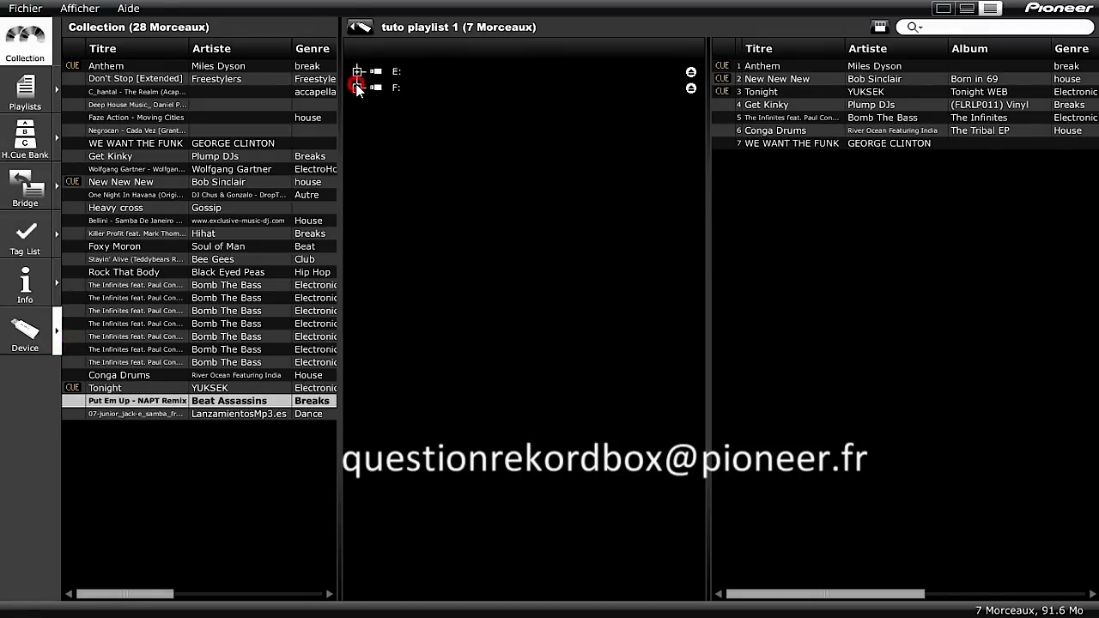
pyautogui.click(359, 88)
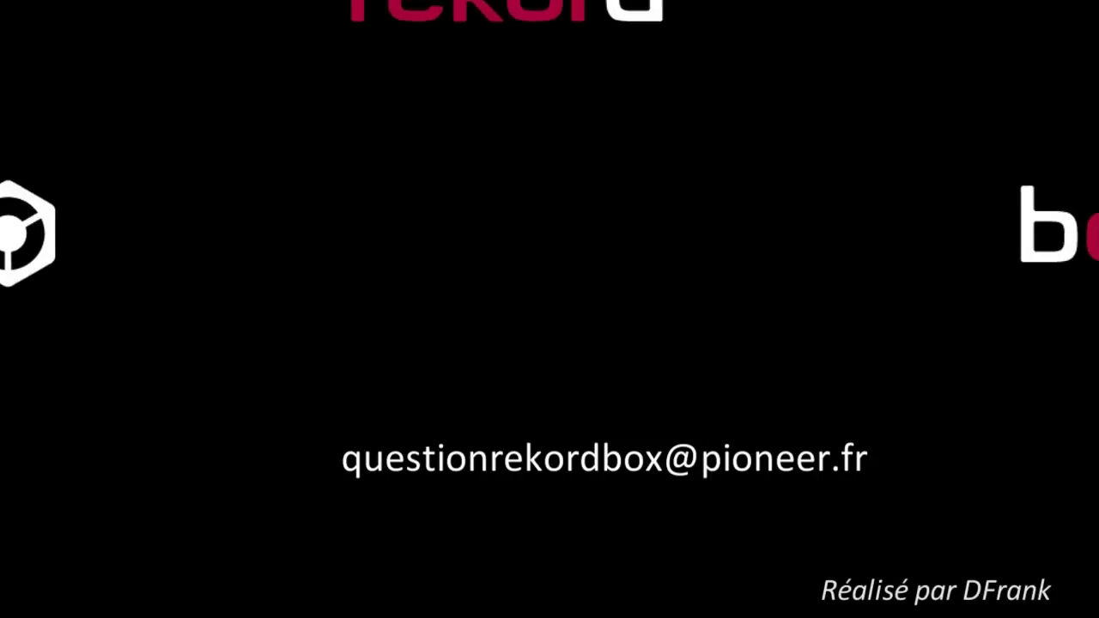